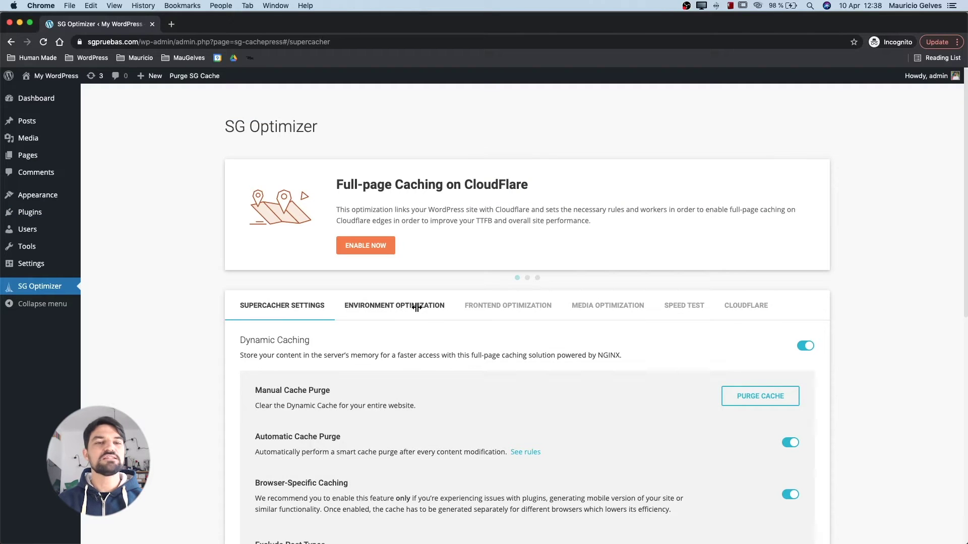
left_click(435, 308)
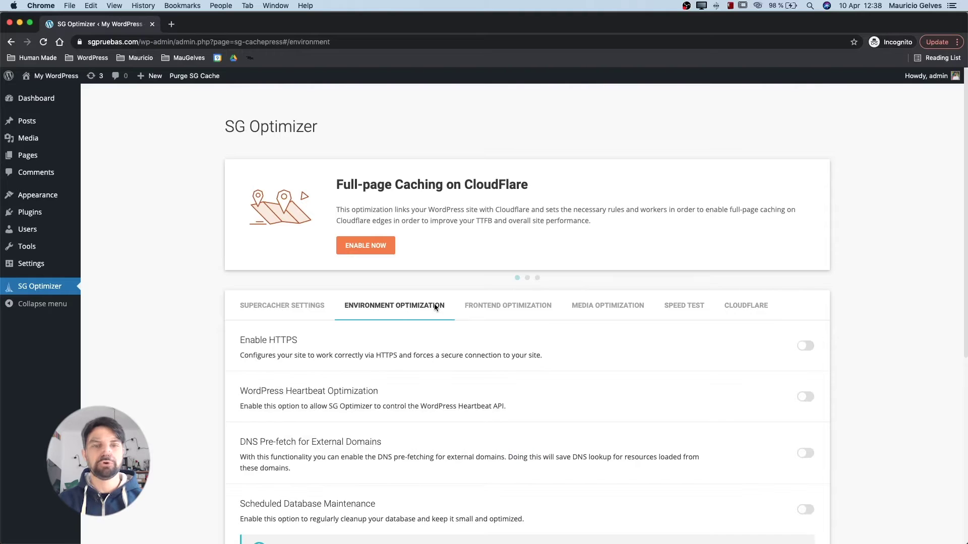
scroll(434, 306, "down", 3)
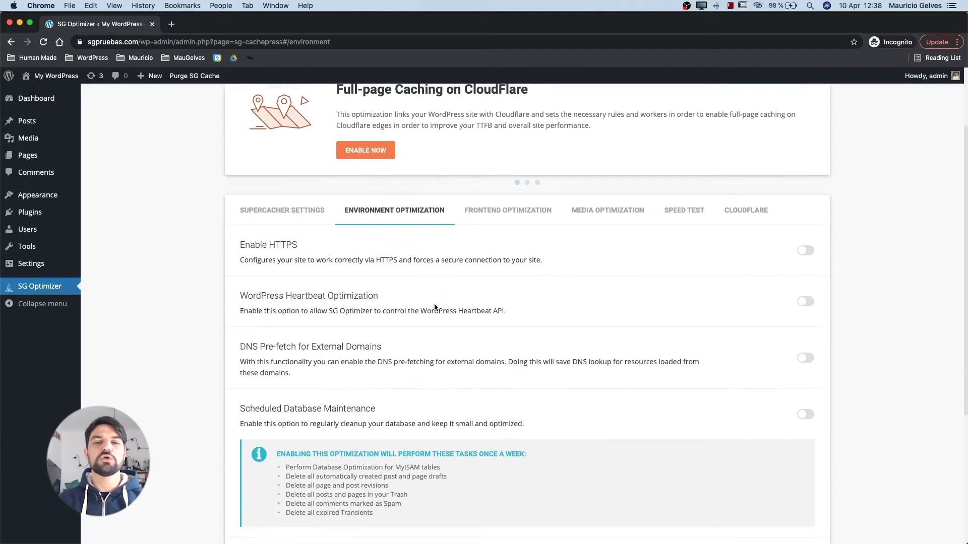
scroll(434, 307, "down", 3)
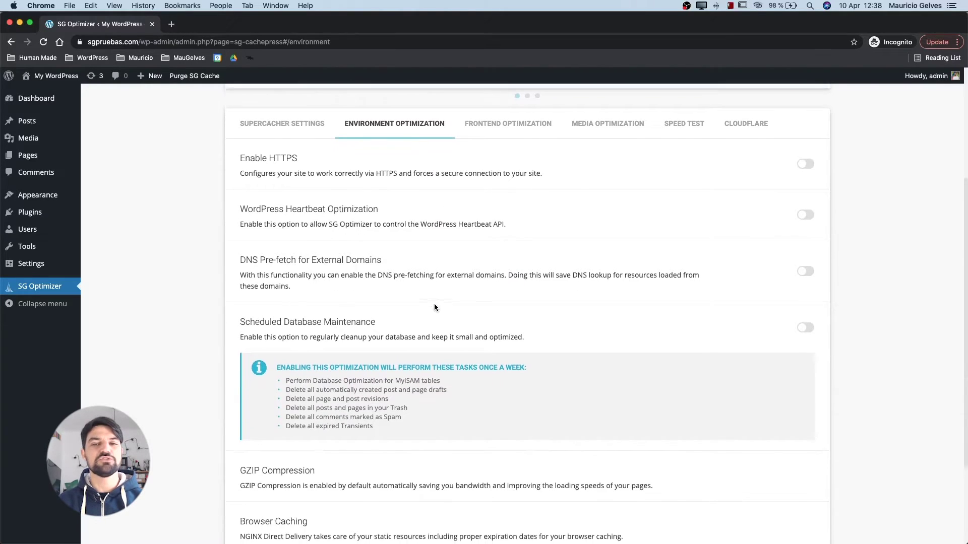
scroll(435, 307, "down", 3)
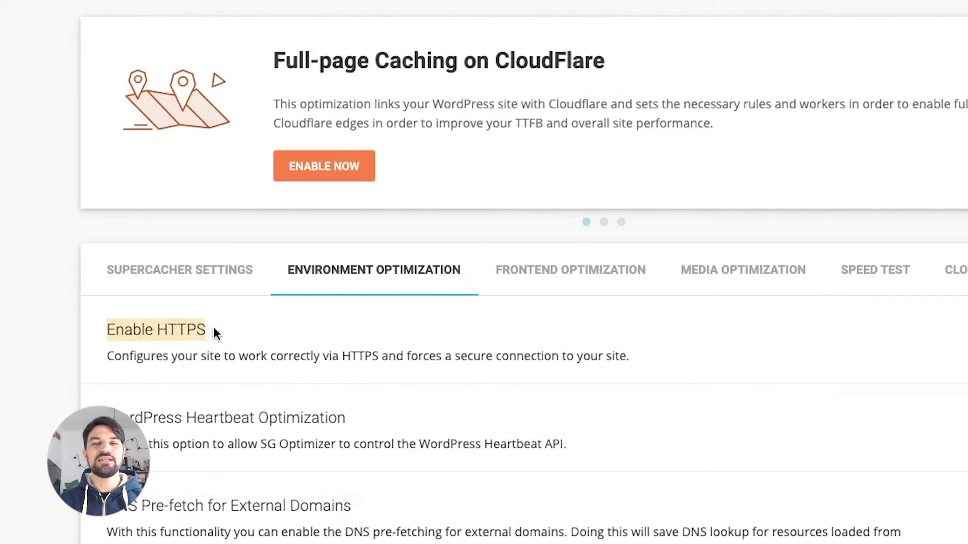
left_click(213, 326)
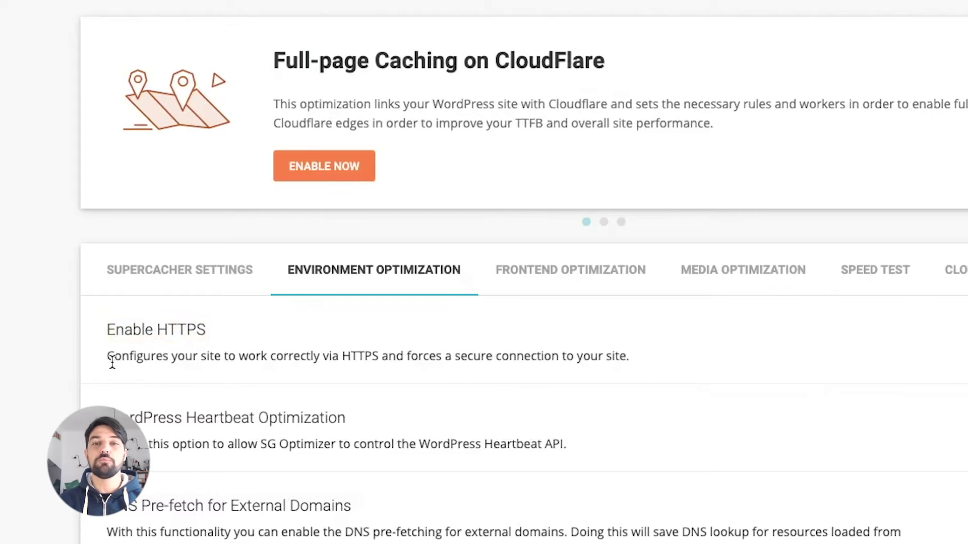
left_click_drag(105, 356, 633, 363)
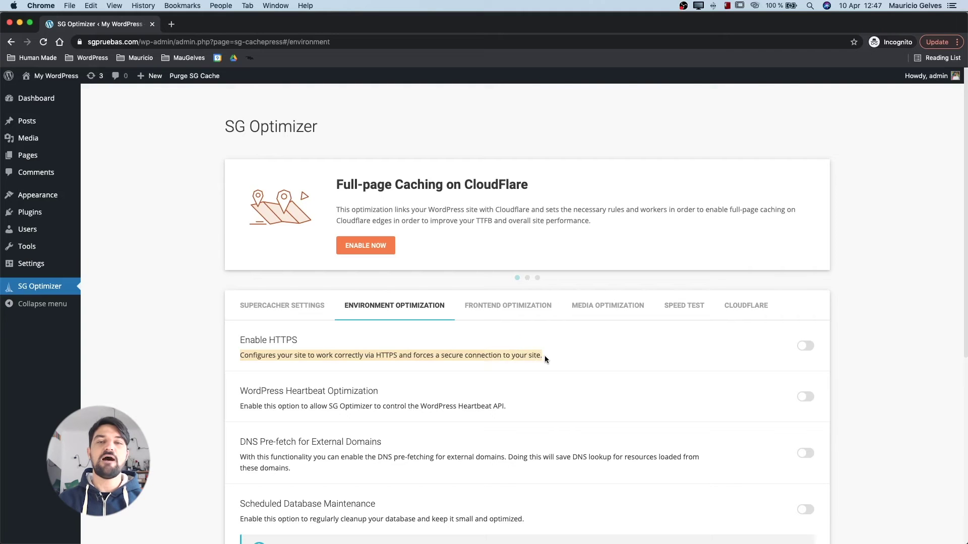
left_click(544, 359)
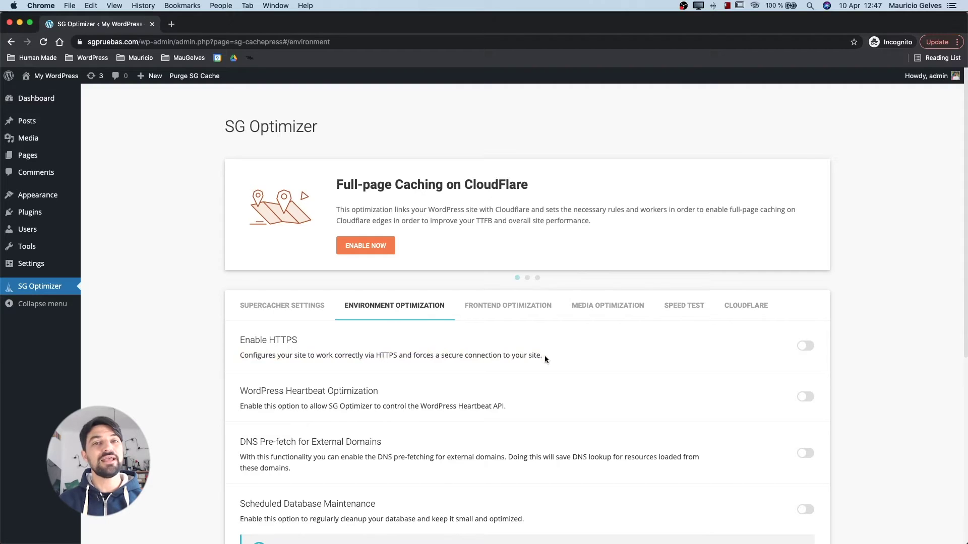
- Turn on Enable HTTPS, confirm forcing it site-wide, and highlight the Fix Insecure Content option
left_click(805, 347)
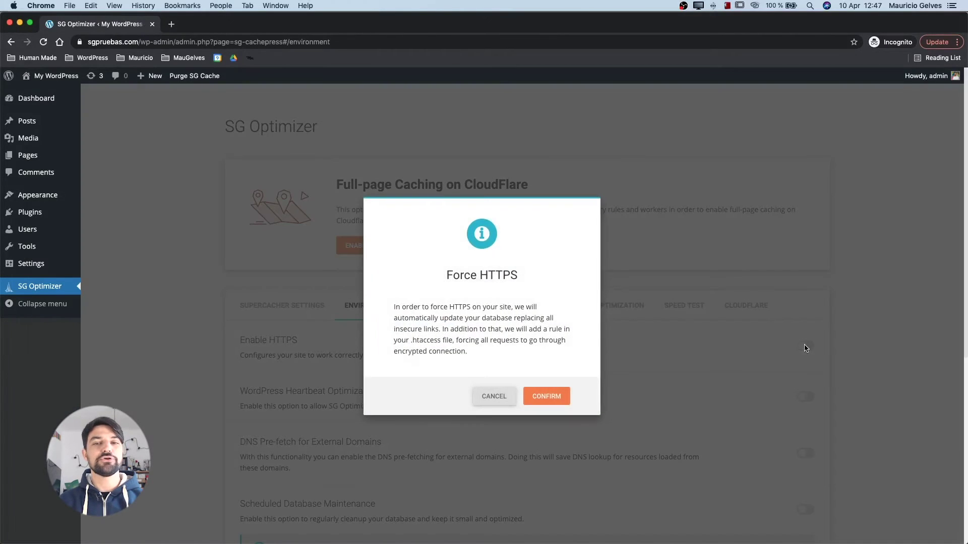
left_click(564, 403)
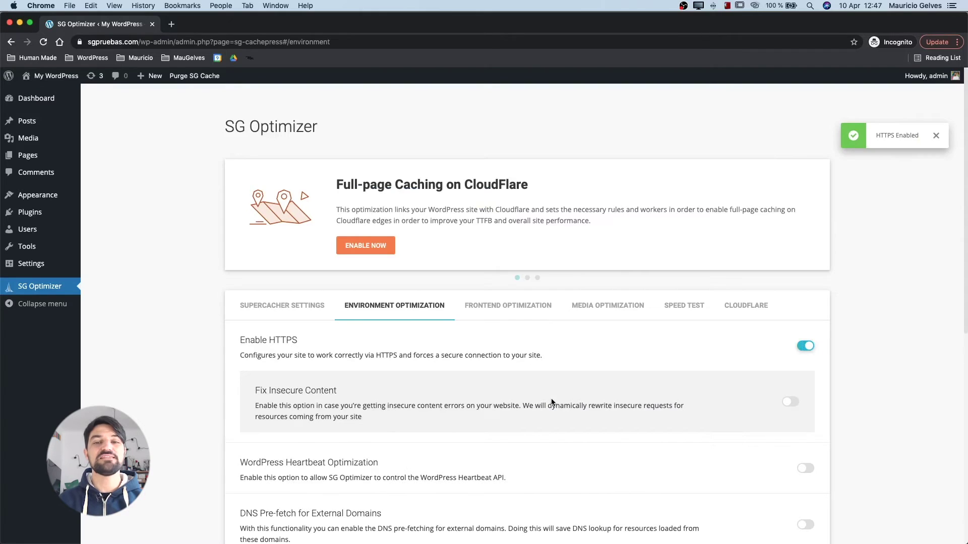
left_click_drag(255, 390, 338, 390)
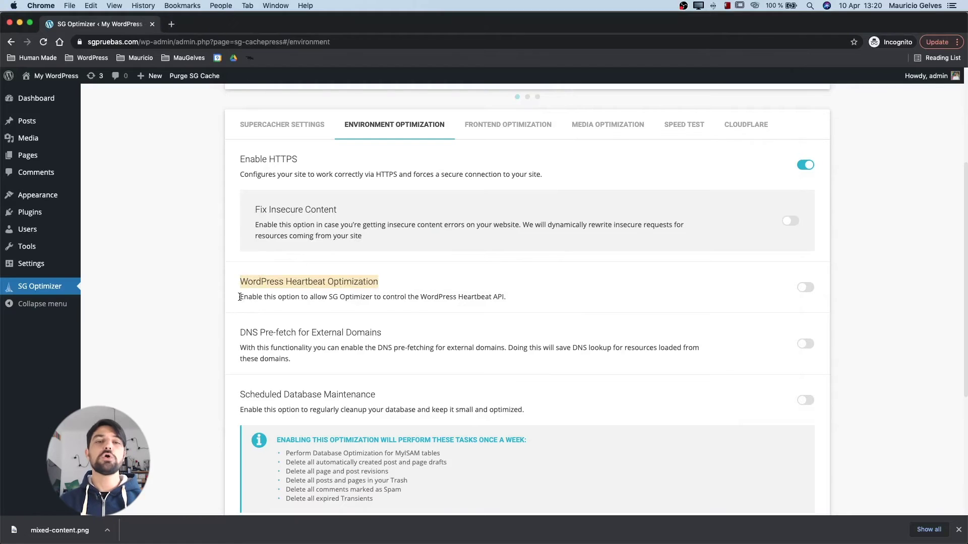
left_click_drag(238, 297, 508, 301)
- Switch on WordPress Heartbeat Optimization and set the WordPress Admin Pages heartbeat to Enabled
left_click(767, 296)
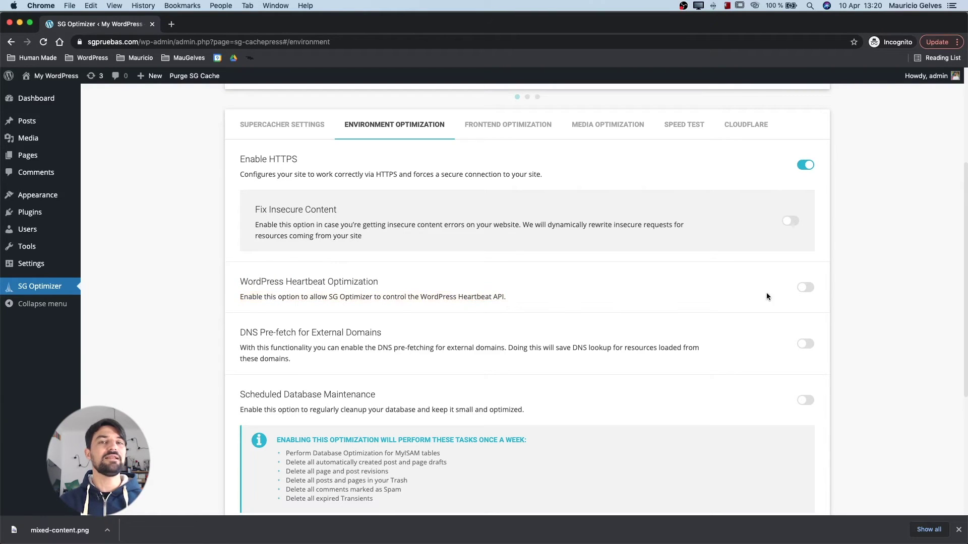
left_click(804, 289)
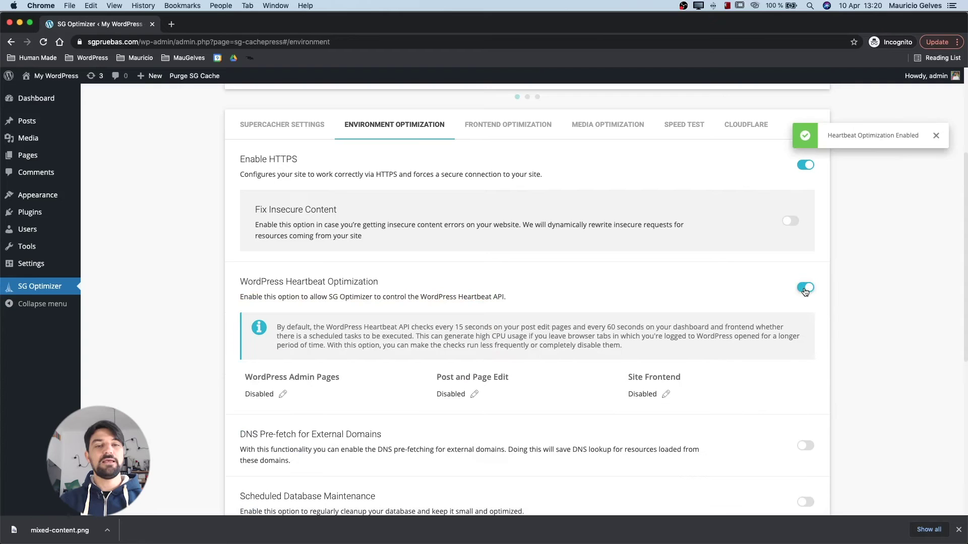
scroll(805, 292, "down", 1)
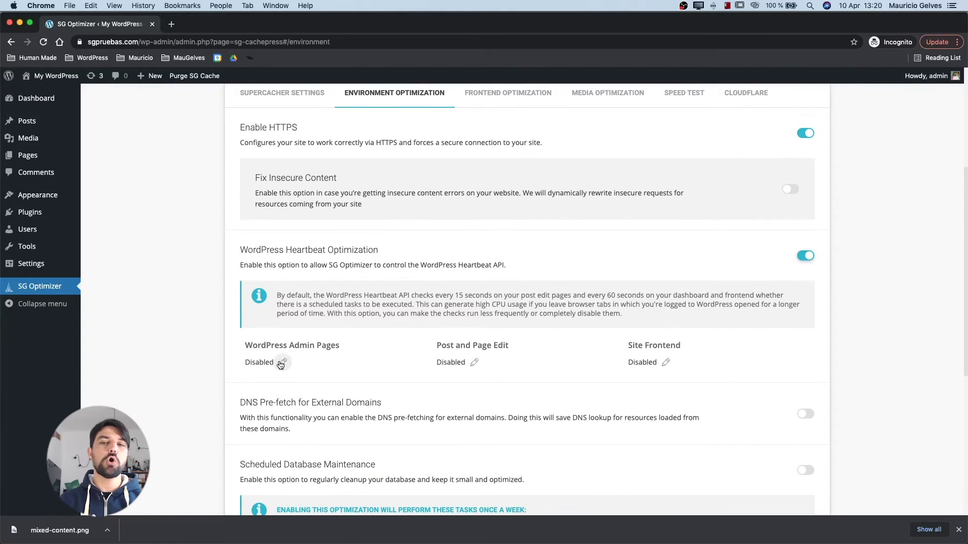
left_click(282, 362)
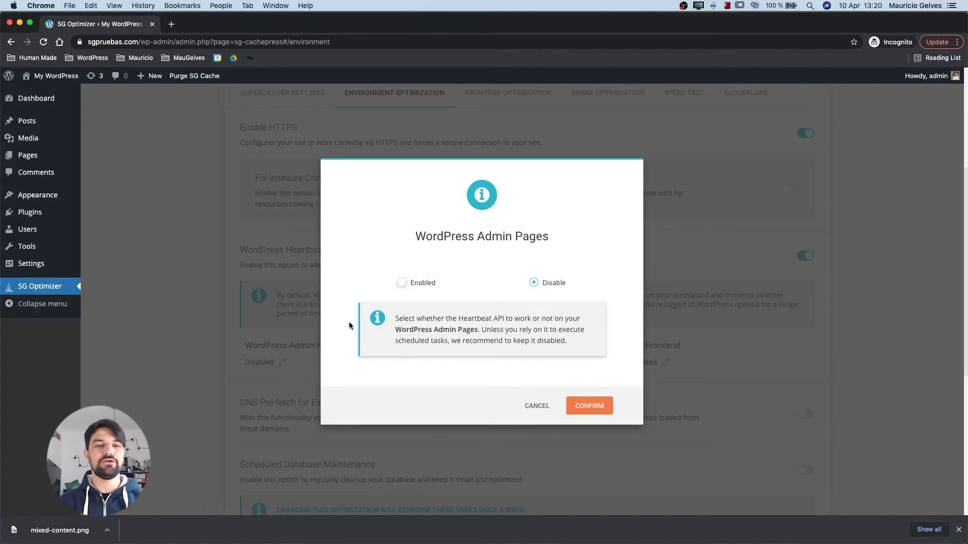
left_click(401, 284)
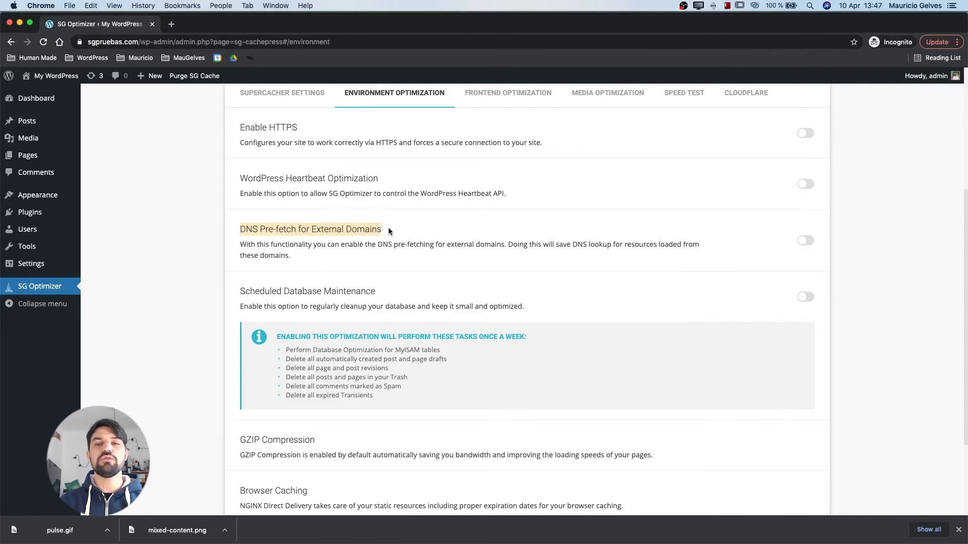
- Enable DNS Pre-fetch, add //api.domain.com, then delete it so the domain list is empty
left_click_drag(240, 245, 705, 252)
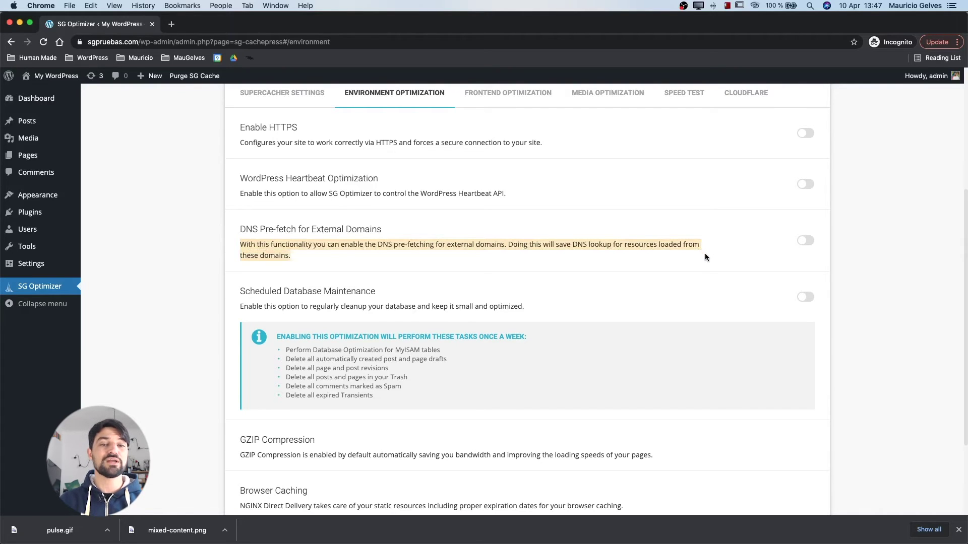
left_click(805, 241)
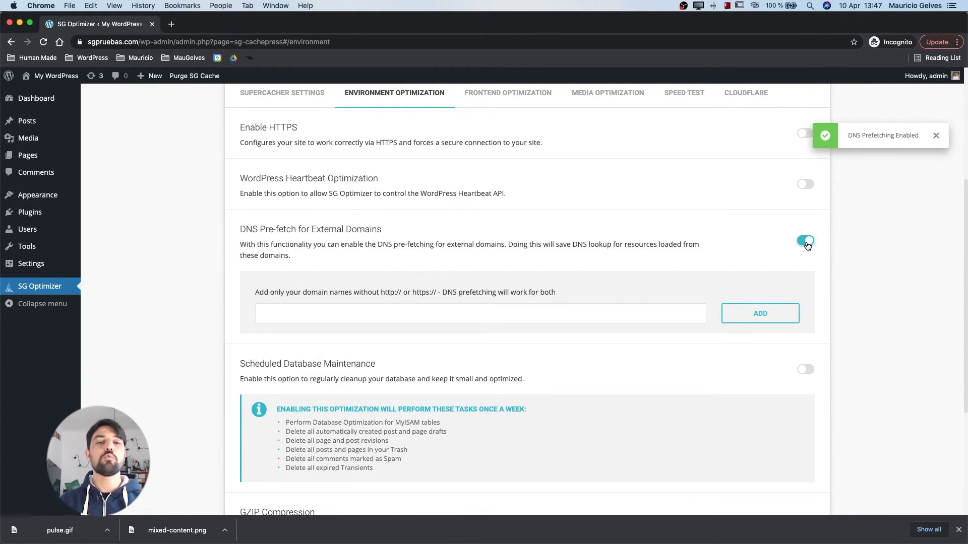
left_click(540, 313)
type("/")
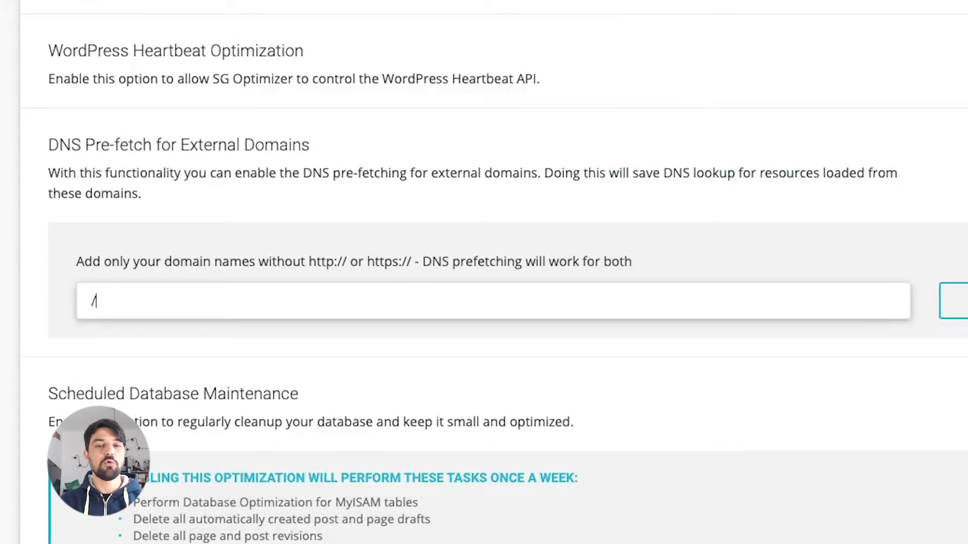
type("/api.domain.c")
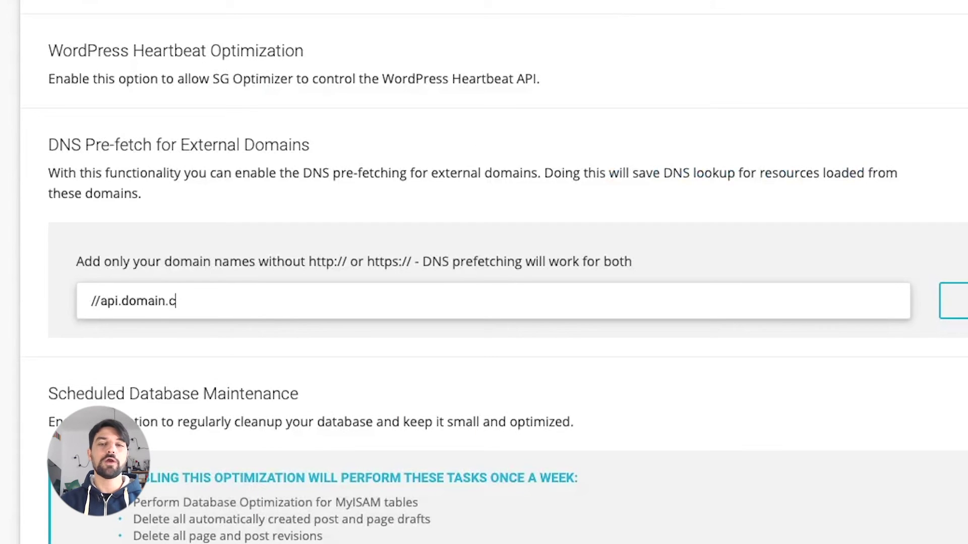
type("om")
left_click(741, 318)
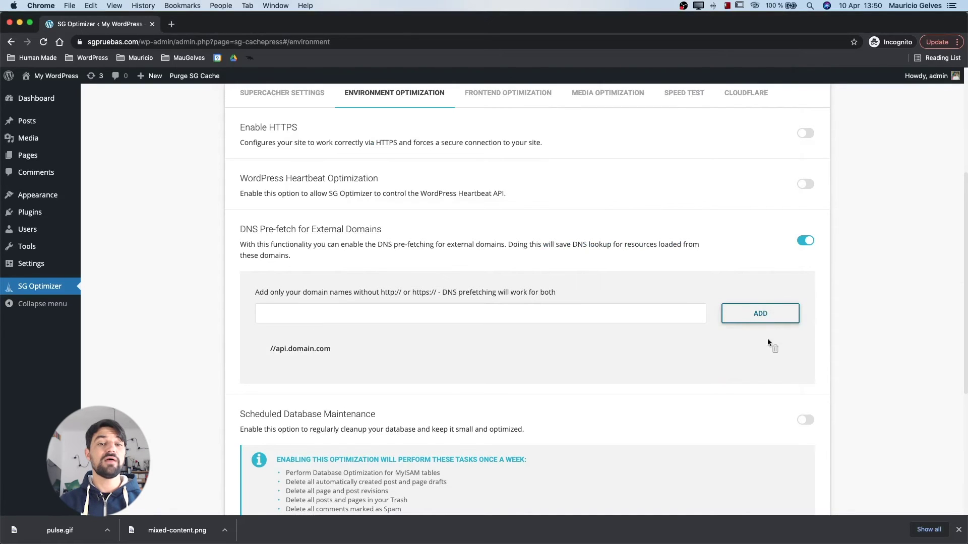
left_click(775, 350)
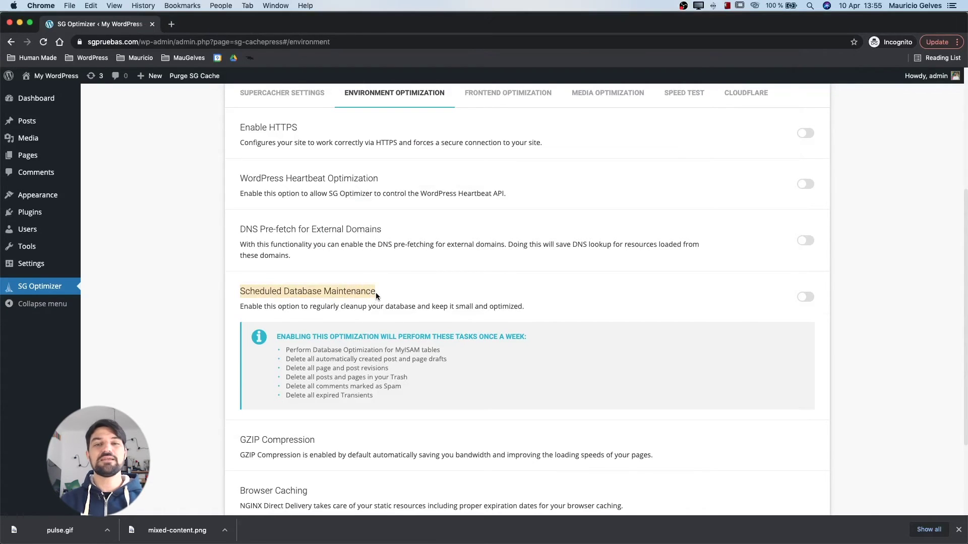
- Switch on Scheduled Database Maintenance and highlight the MyISAM optimization and auto-draft deletion tasks
left_click(380, 291)
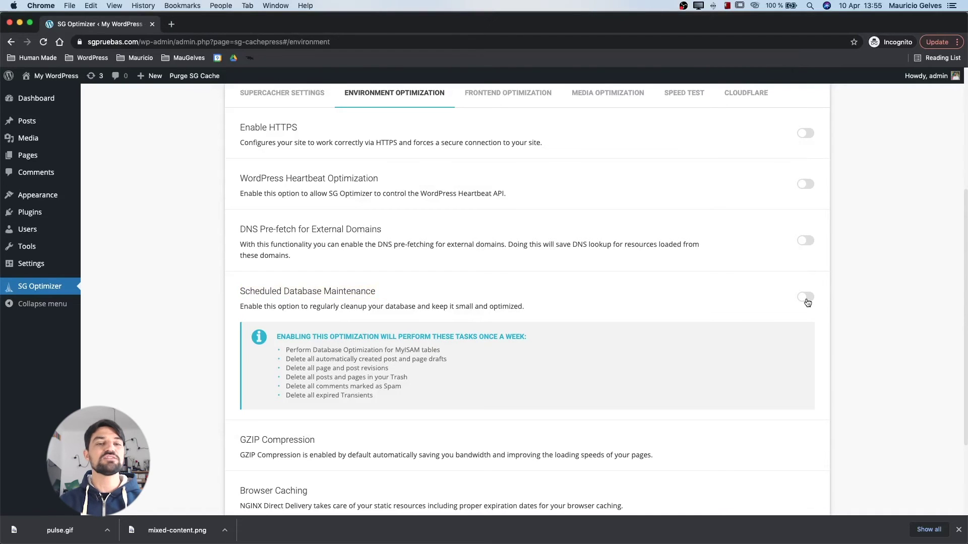
left_click(806, 298)
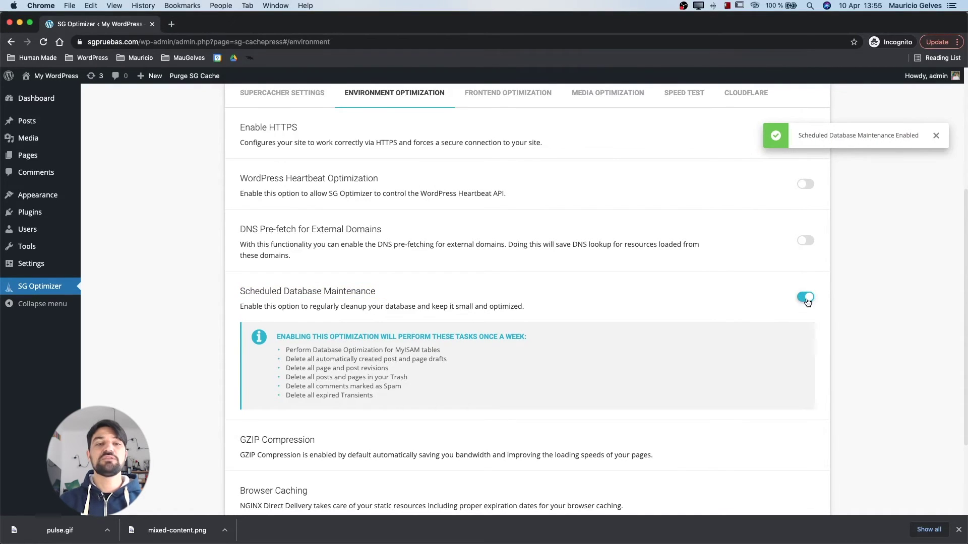
left_click_drag(286, 350, 393, 352)
triple_click(321, 360)
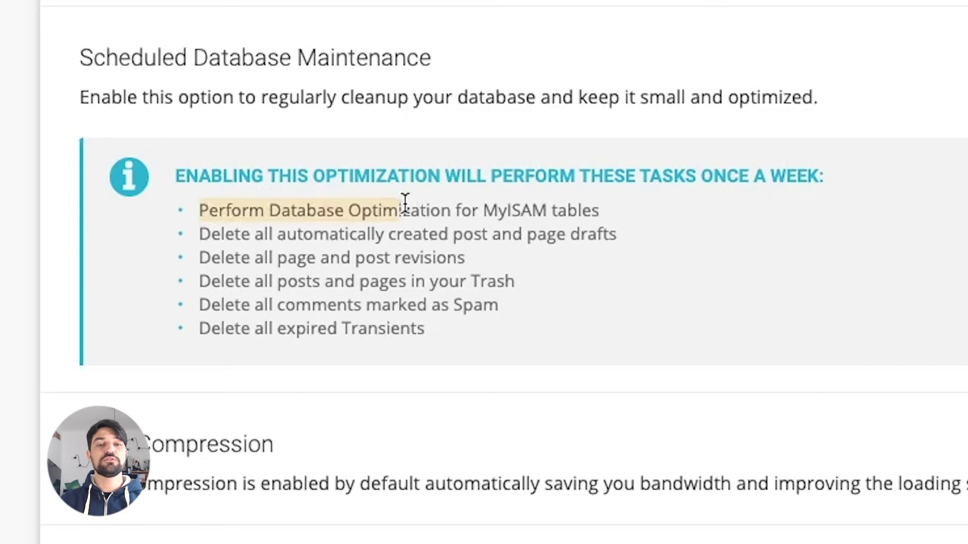
left_click_drag(290, 241, 616, 234)
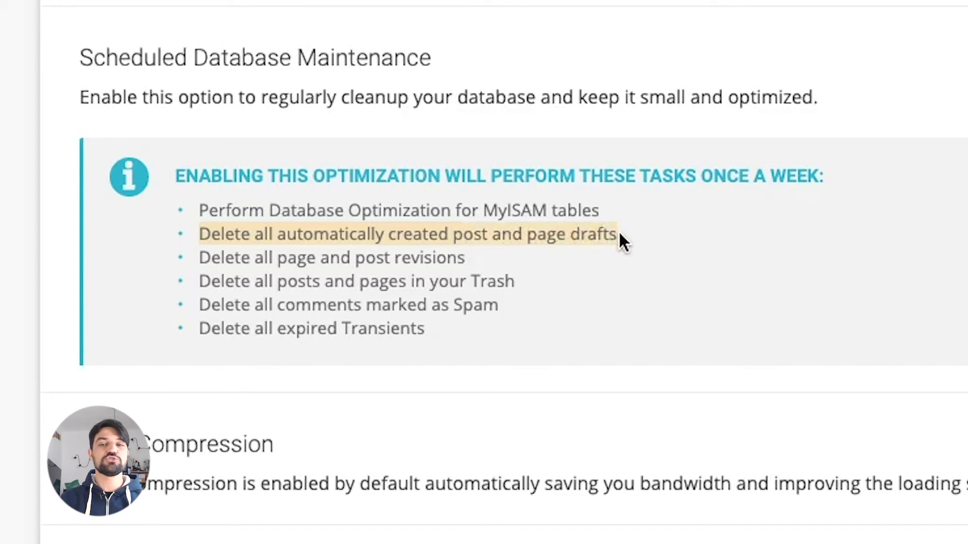
- Highlight the revisions, Trash, spam comment and expired Transients cleanup tasks, then the section heading
triple_click(453, 258)
left_click_drag(200, 282, 515, 286)
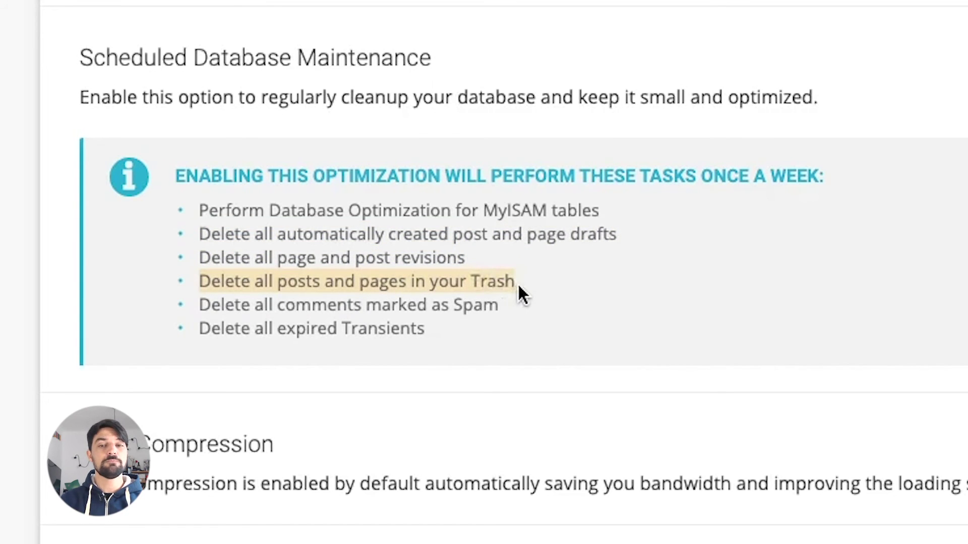
left_click_drag(200, 305, 499, 313)
left_click_drag(200, 329, 425, 335)
left_click_drag(80, 57, 153, 57)
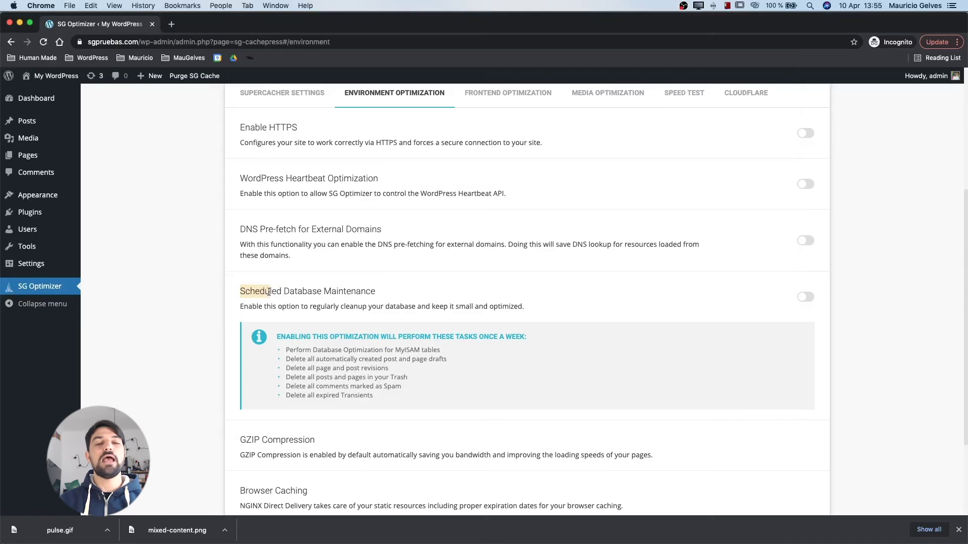
left_click_drag(268, 292, 369, 296)
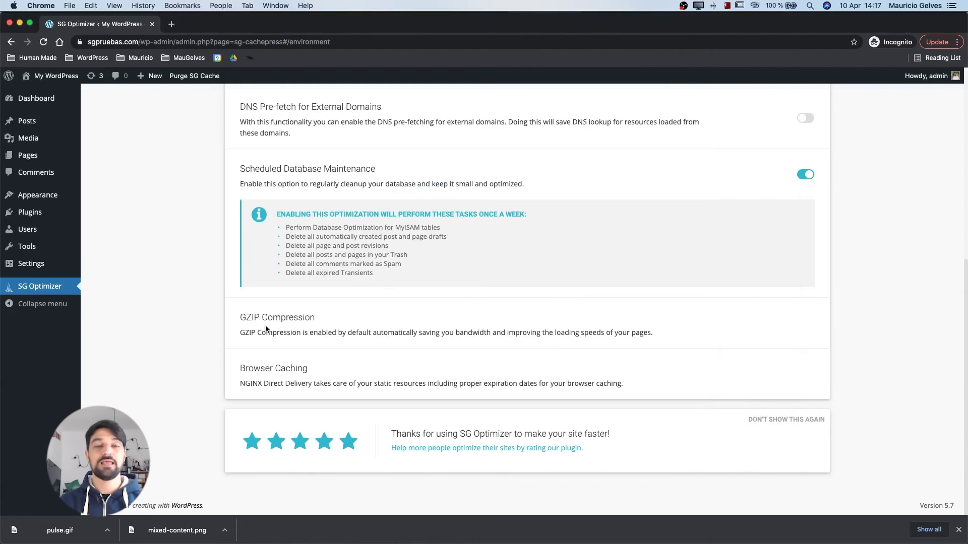
- Highlight the default-active GZIP Compression and Browser Caching sections
left_click_drag(241, 317, 313, 319)
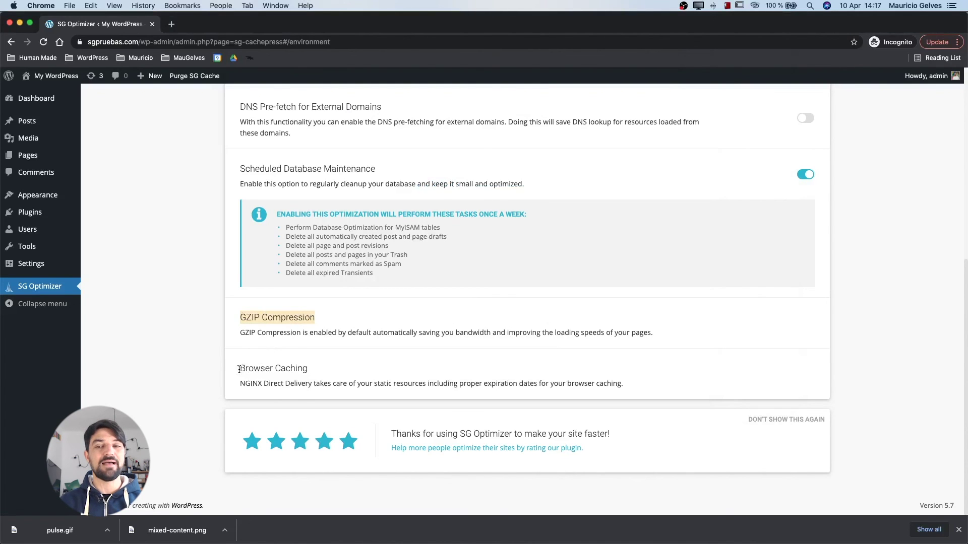
left_click_drag(240, 369, 308, 368)
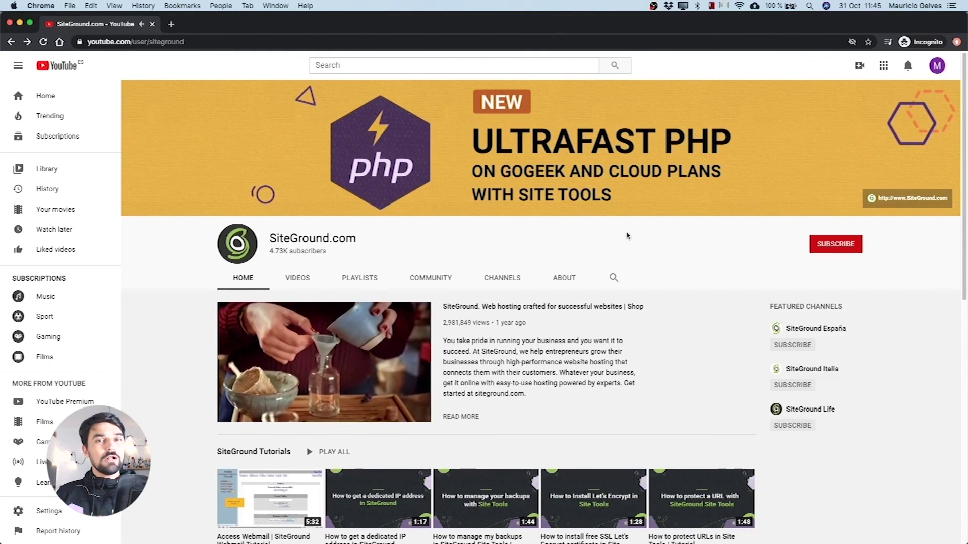
- Subscribe to the SiteGround.com YouTube channel with notifications set to All
left_click(820, 245)
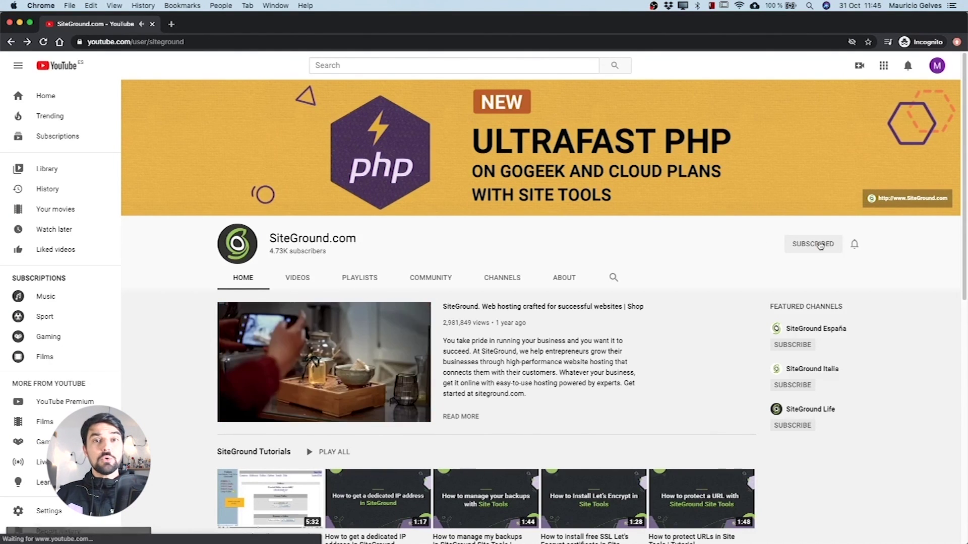
left_click(856, 246)
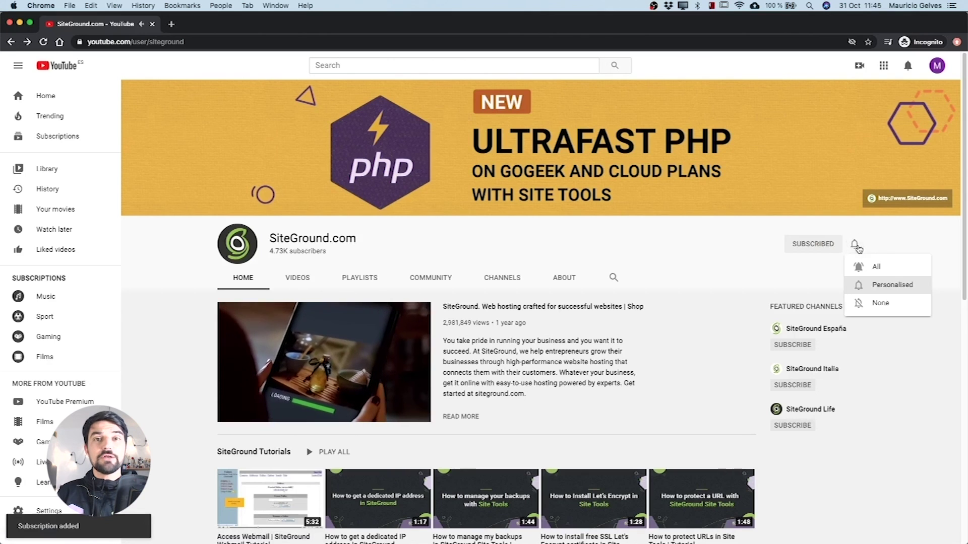
left_click(871, 266)
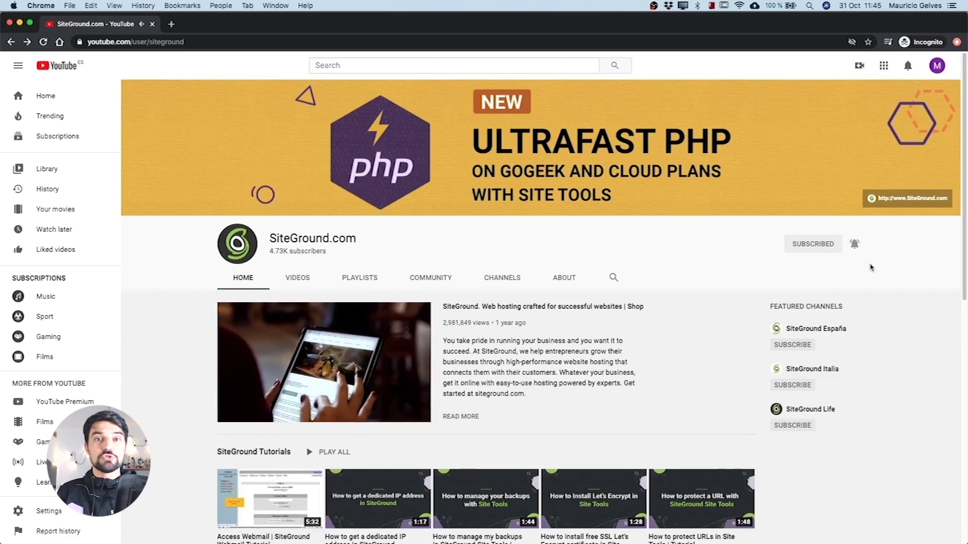
scroll(870, 268, "down", 2)
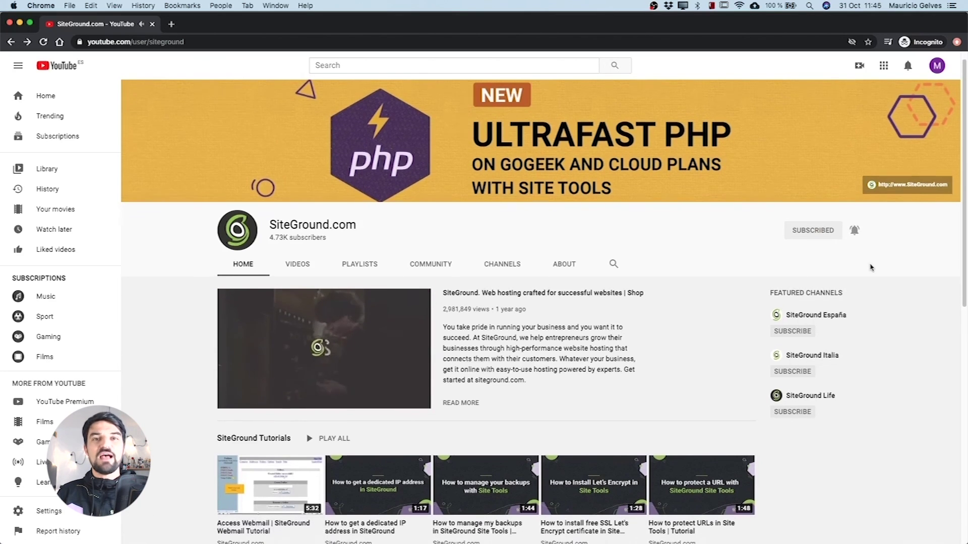
scroll(869, 267, "down", 2)
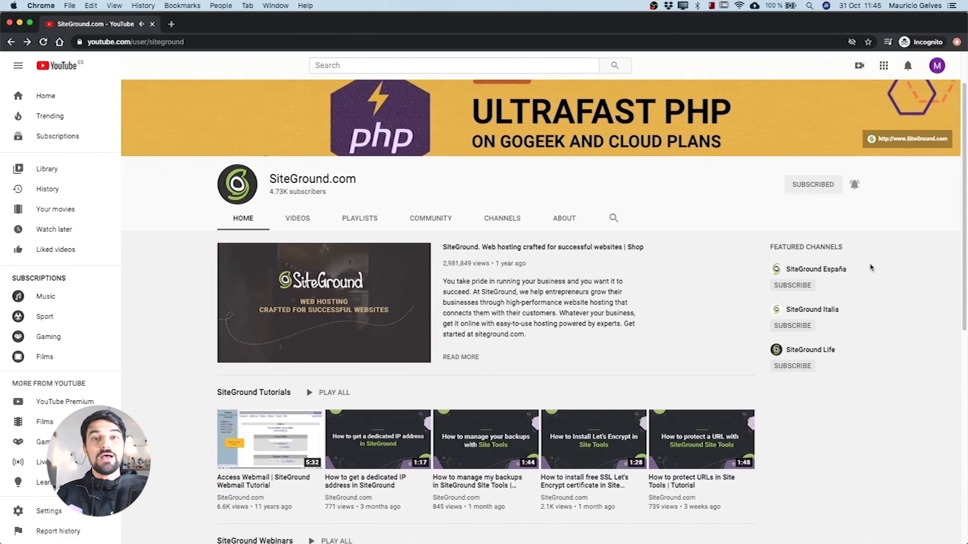